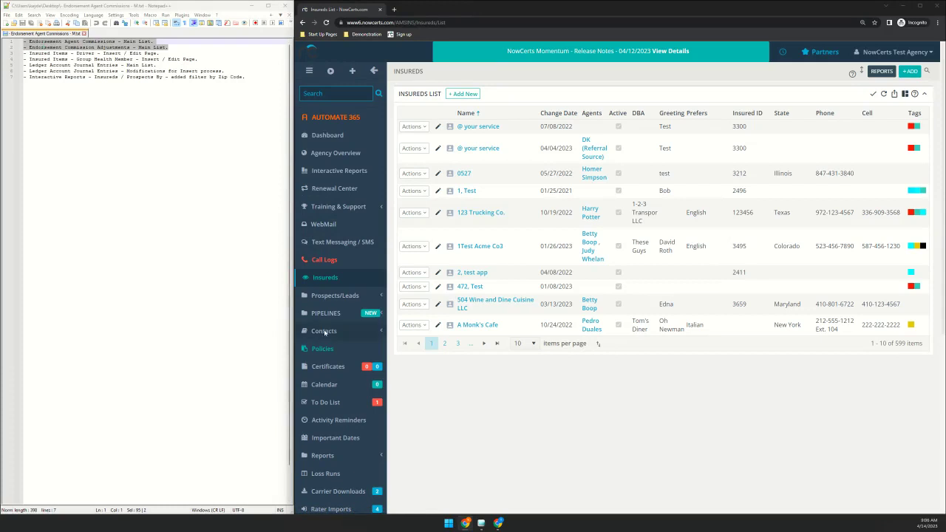
- Go through Miscellaneous > Endorsements > Agency Commissions to the empty Commission Adjustments list
{"action": "scroll", "coordinate": [329, 334], "scroll_direction": "down", "scroll_amount": 2}
{"action": "scroll", "coordinate": [351, 370], "scroll_direction": "down", "scroll_amount": 1}
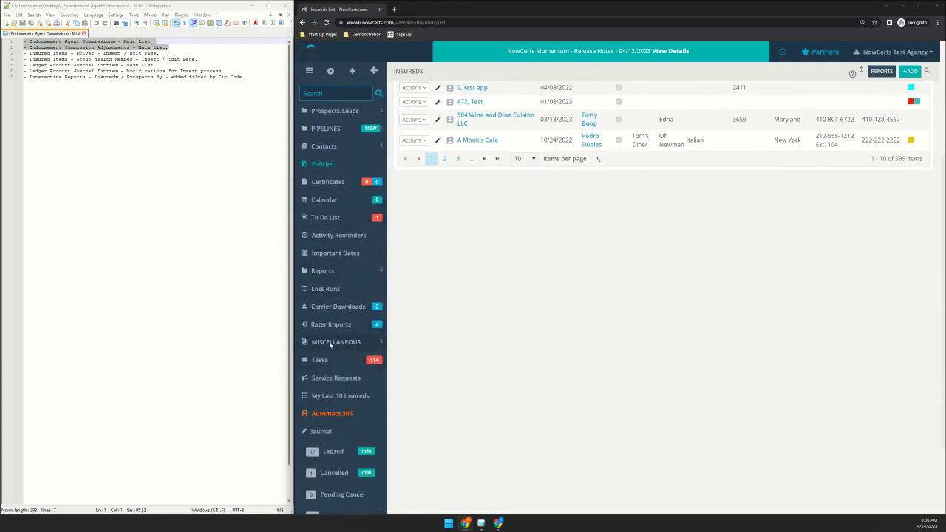
{"action": "left_click", "coordinate": [341, 349]}
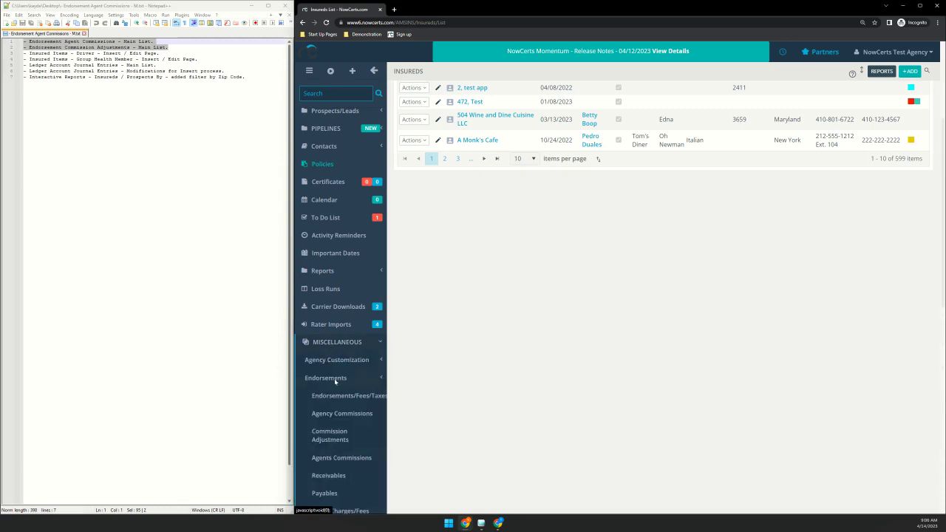
{"action": "scroll", "coordinate": [331, 380], "scroll_direction": "down", "scroll_amount": 1}
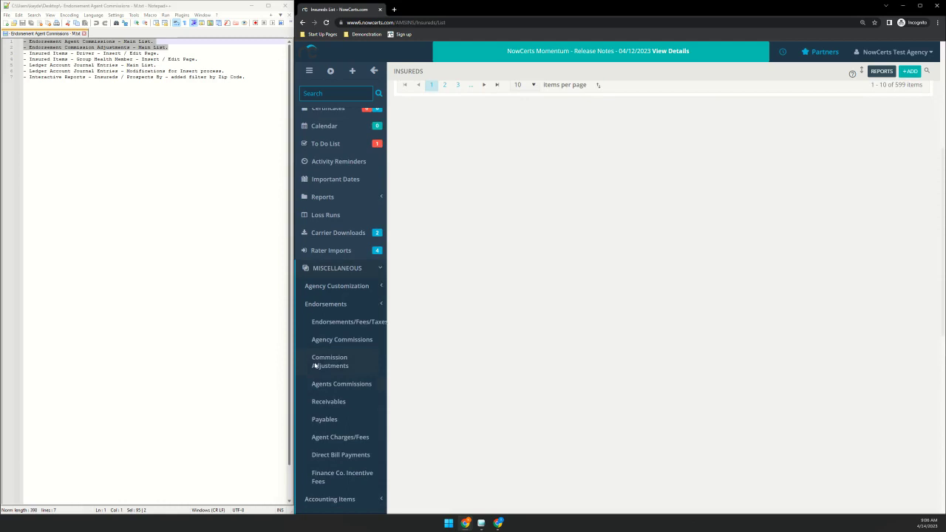
{"action": "left_click", "coordinate": [341, 384]}
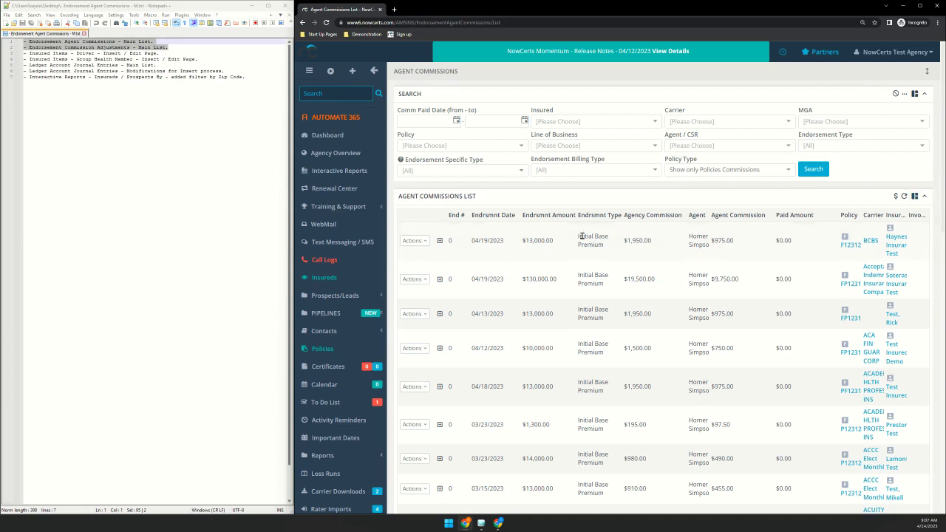
{"action": "scroll", "coordinate": [385, 378], "scroll_direction": "down", "scroll_amount": 2}
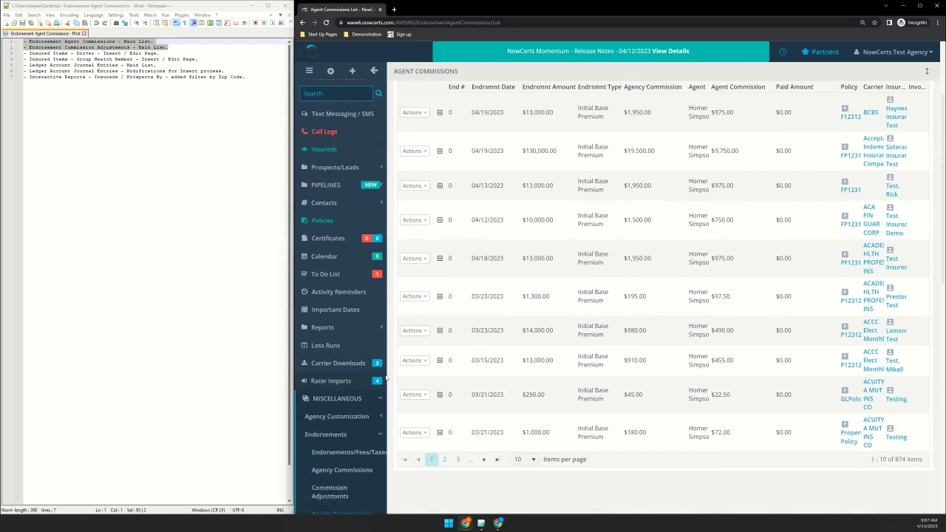
{"action": "scroll", "coordinate": [385, 377], "scroll_direction": "down", "scroll_amount": 1}
{"action": "left_click", "coordinate": [357, 405]}
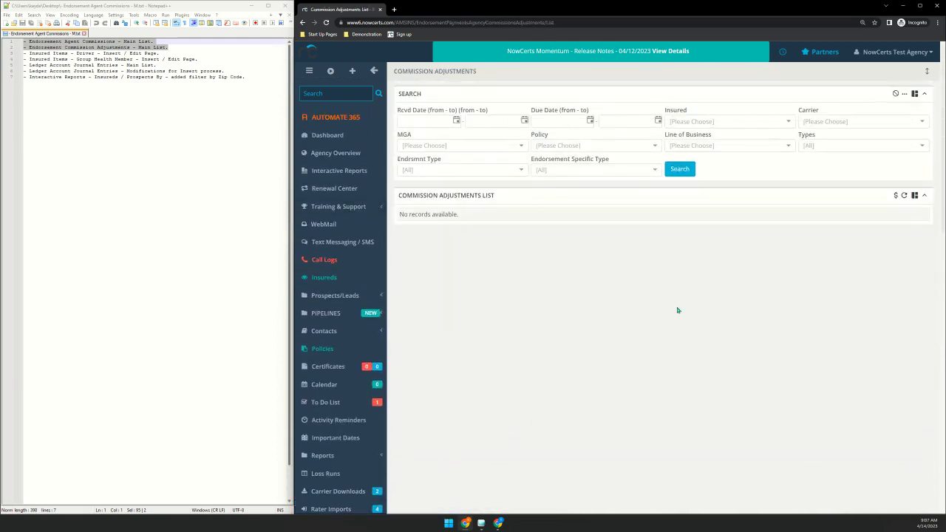
- Open the Drivers list under A Monk's Cafe's insured items
{"action": "left_click_drag", "start_coordinate": [199, 59], "coordinate": [23, 56]}
{"action": "left_click", "coordinate": [324, 278]}
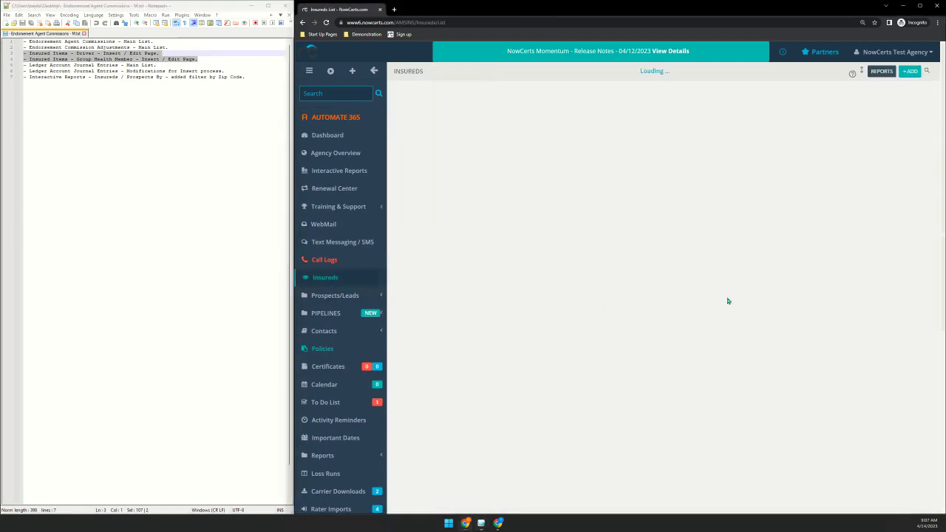
{"action": "left_click", "coordinate": [473, 325]}
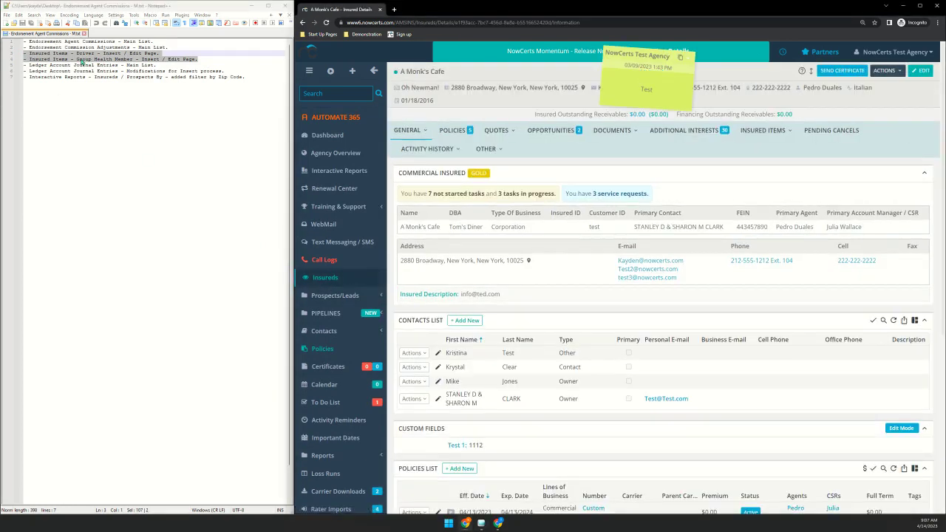
{"action": "left_click", "coordinate": [762, 130]}
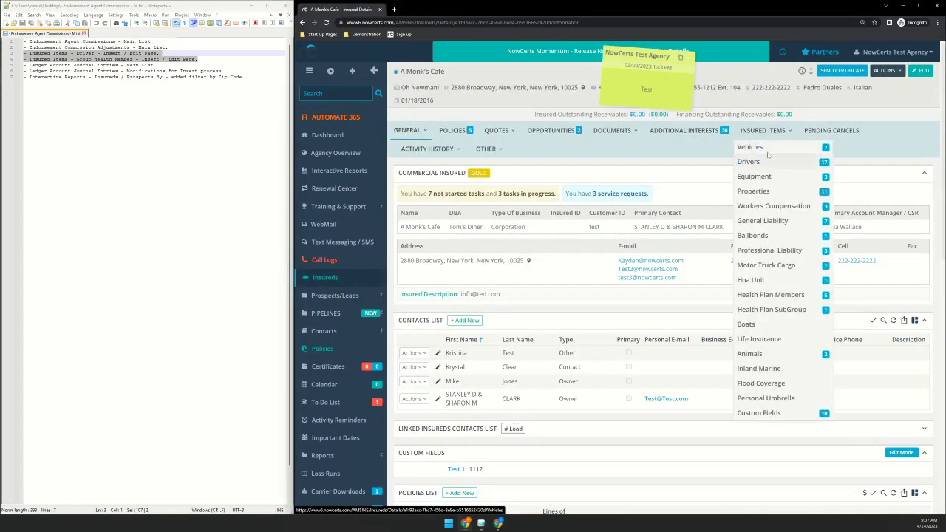
{"action": "left_click", "coordinate": [749, 161]}
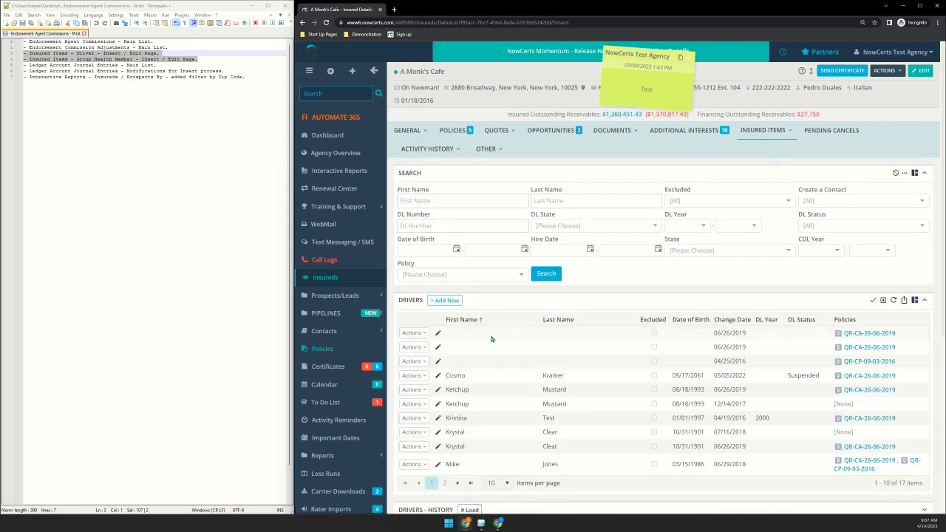
- Open Cosmo Kramer's edit form and a new driver form, cancelling both without saving
{"action": "left_click", "coordinate": [417, 376]}
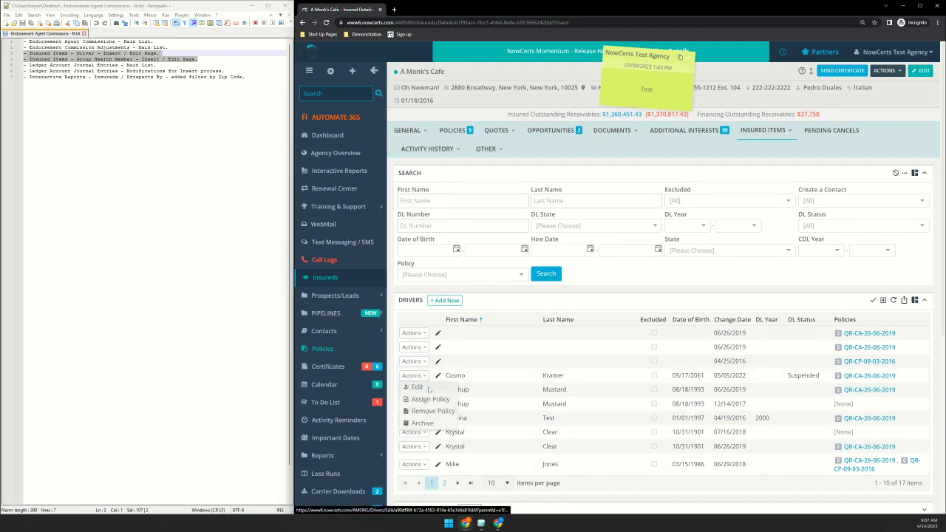
{"action": "left_click", "coordinate": [411, 390]}
{"action": "scroll", "coordinate": [449, 340], "scroll_direction": "down", "scroll_amount": 3}
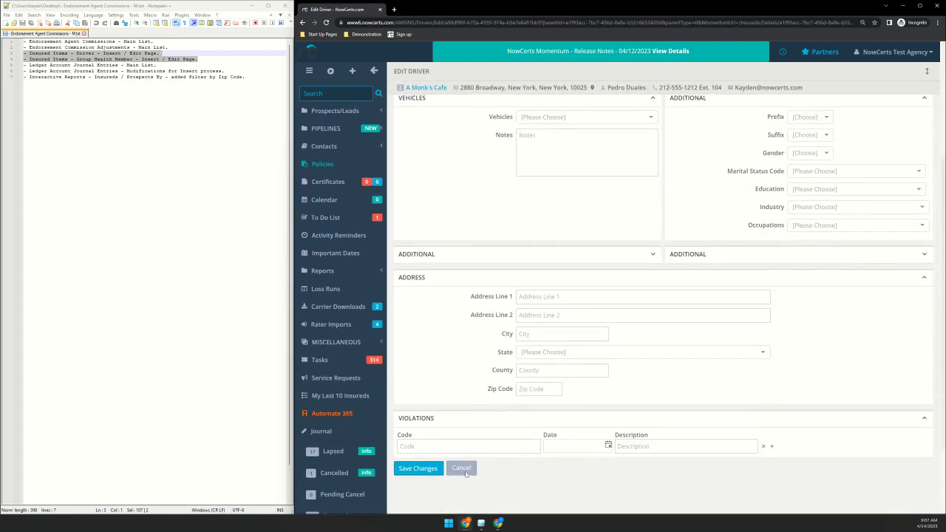
{"action": "left_click", "coordinate": [464, 471]}
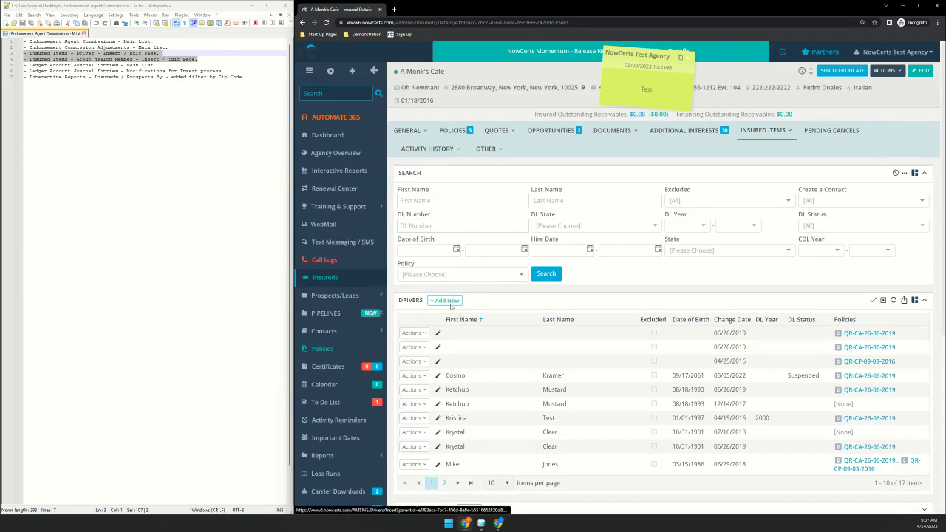
{"action": "left_click", "coordinate": [448, 301]}
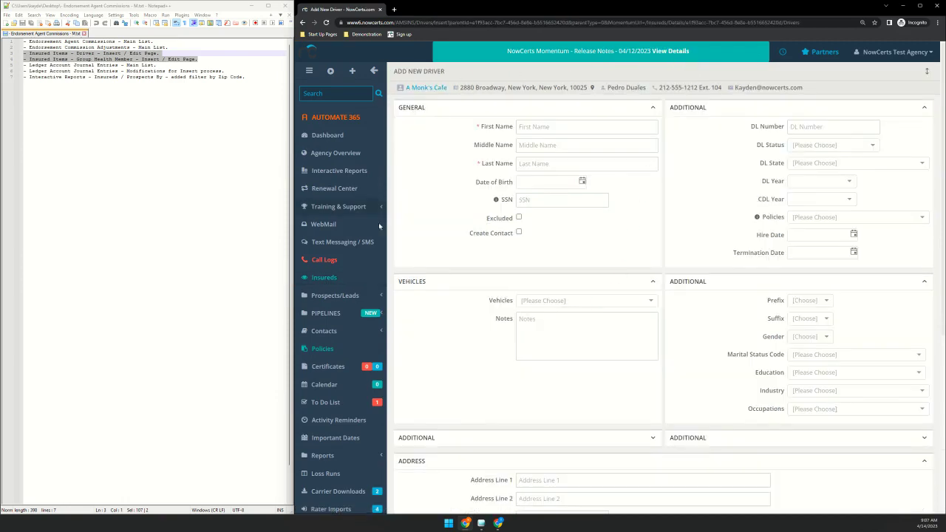
{"action": "scroll", "coordinate": [480, 459], "scroll_direction": "down", "scroll_amount": 5}
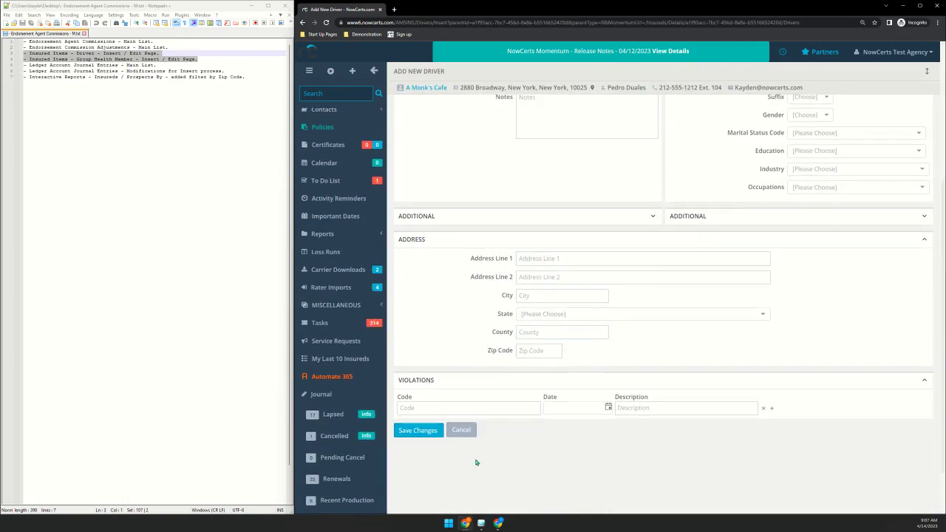
{"action": "left_click", "coordinate": [461, 432]}
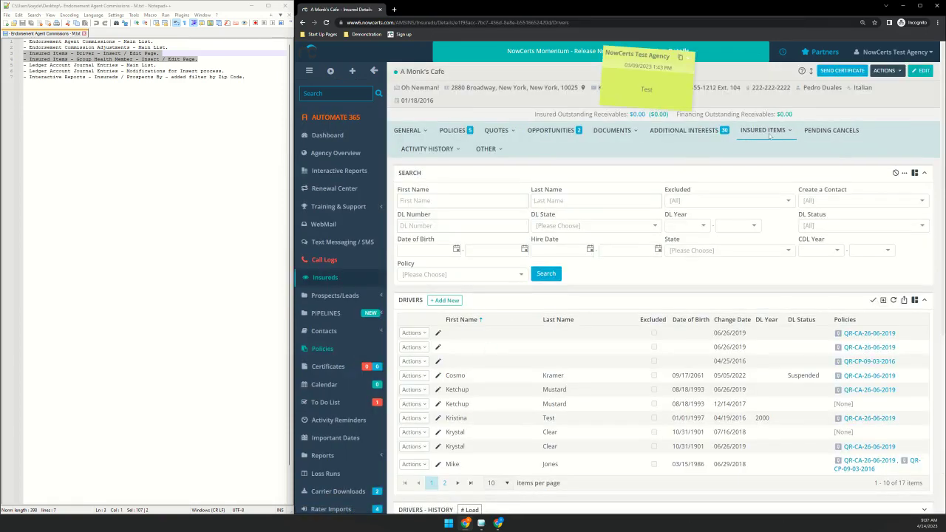
- Open the insured's Health Plan Members list, start a new member, then cancel it unsaved
{"action": "mouse_move", "coordinate": [769, 136]}
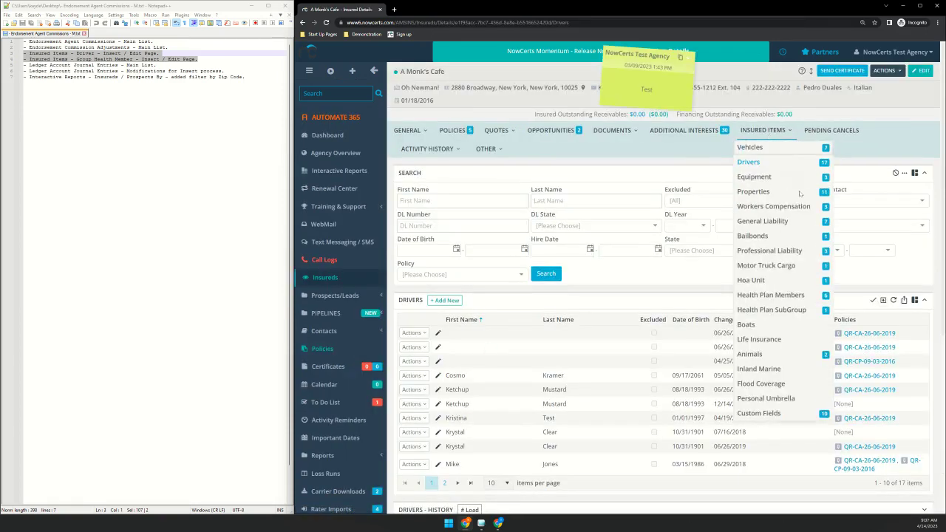
{"action": "left_click", "coordinate": [785, 300]}
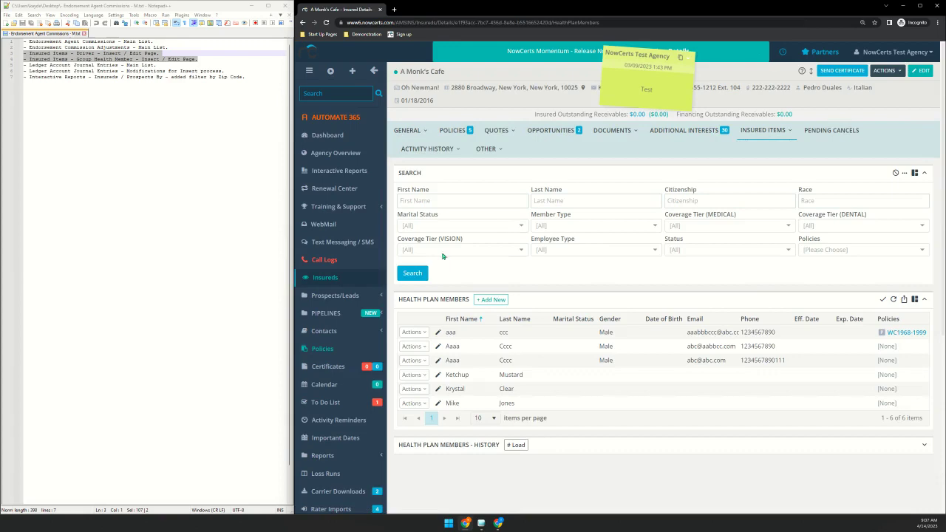
{"action": "left_click", "coordinate": [491, 299]}
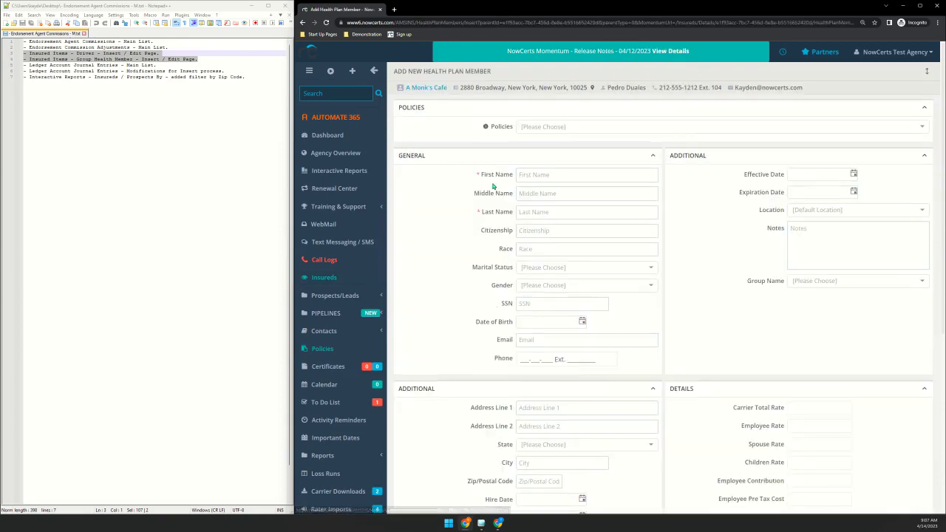
{"action": "scroll", "coordinate": [637, 465], "scroll_direction": "down", "scroll_amount": 5}
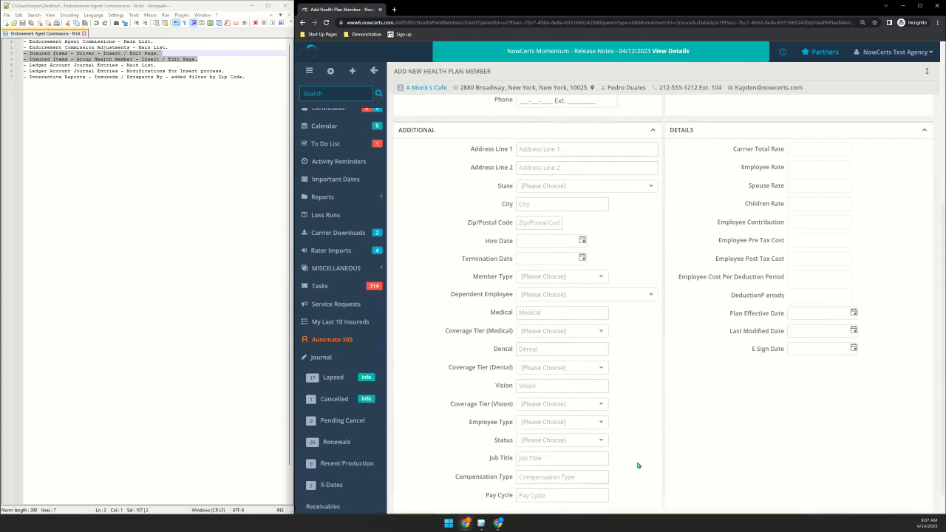
{"action": "scroll", "coordinate": [638, 465], "scroll_direction": "up", "scroll_amount": 5}
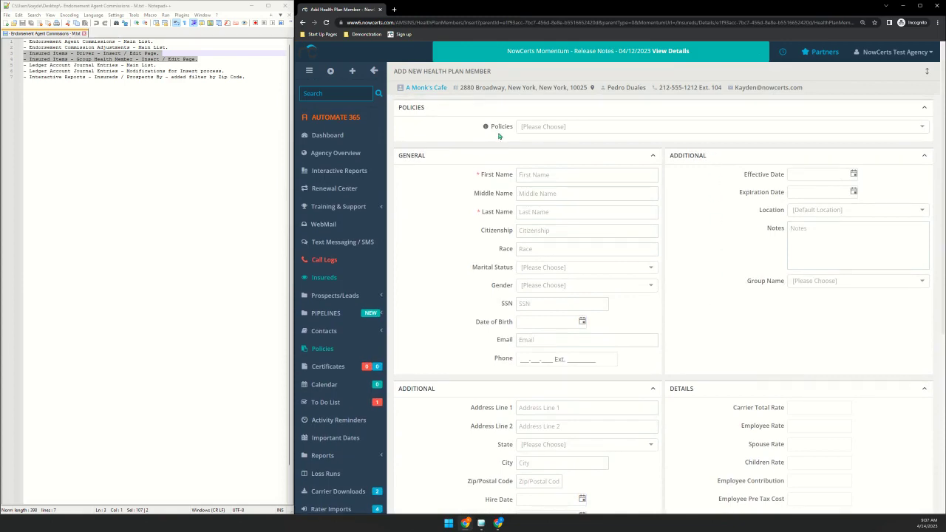
{"action": "scroll", "coordinate": [458, 323], "scroll_direction": "down", "scroll_amount": 8}
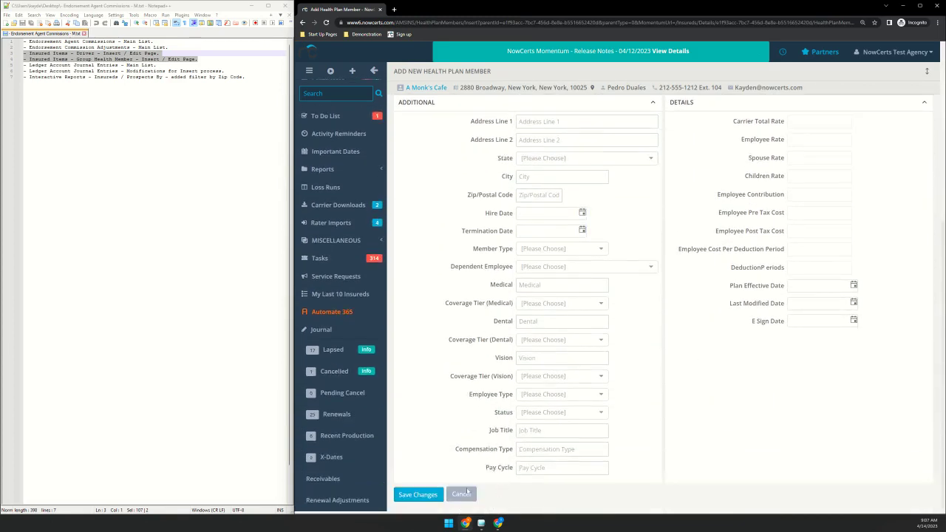
{"action": "left_click", "coordinate": [467, 492]}
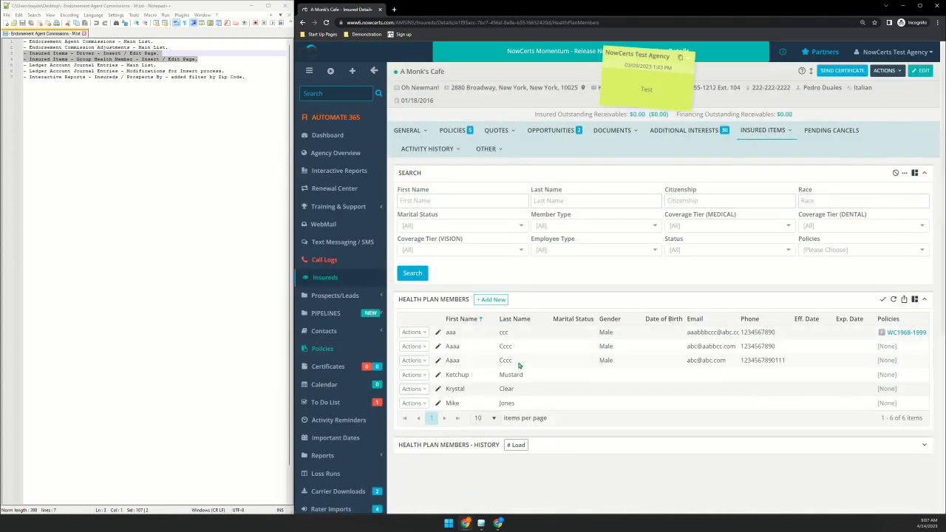
- Go through Miscellaneous > Accounting Items to the Journal Entries list showing entry 1001 for $1.00
{"action": "left_click_drag", "start_coordinate": [241, 70], "coordinate": [22, 67]}
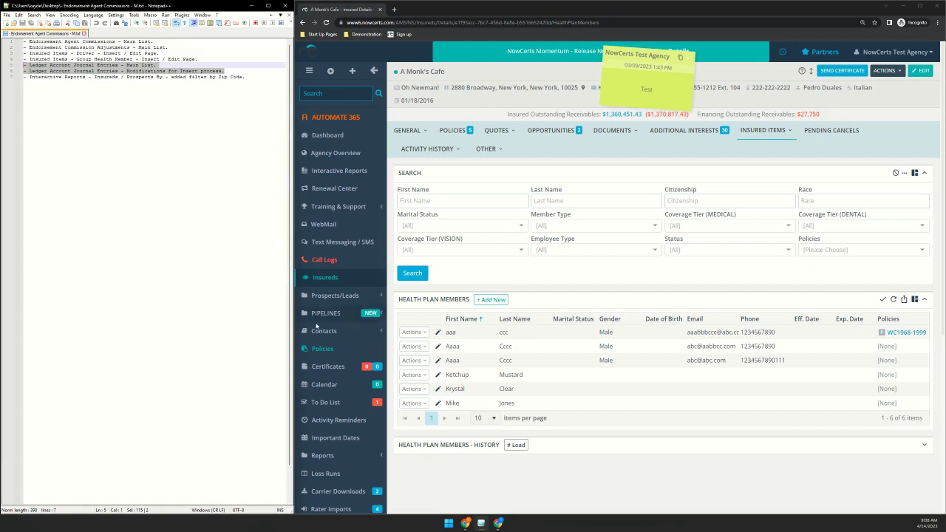
{"action": "scroll", "coordinate": [401, 417], "scroll_direction": "down", "scroll_amount": 1}
{"action": "scroll", "coordinate": [356, 353], "scroll_direction": "down", "scroll_amount": 3}
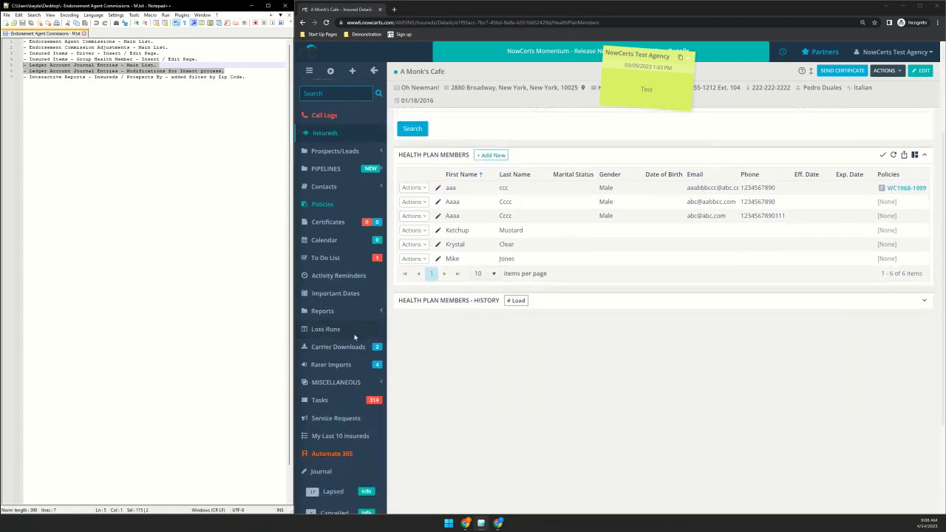
{"action": "left_click", "coordinate": [337, 242]}
{"action": "scroll", "coordinate": [369, 352], "scroll_direction": "down", "scroll_amount": 3}
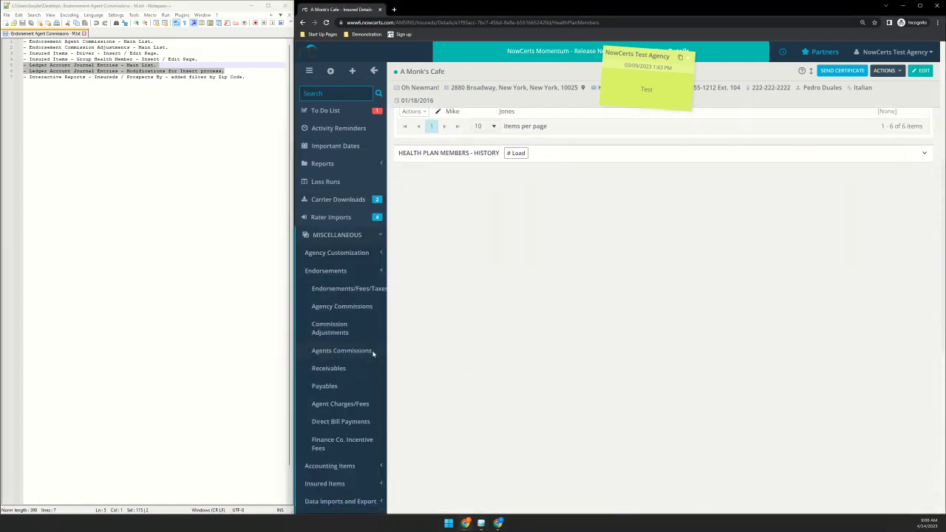
{"action": "left_click", "coordinate": [342, 330]}
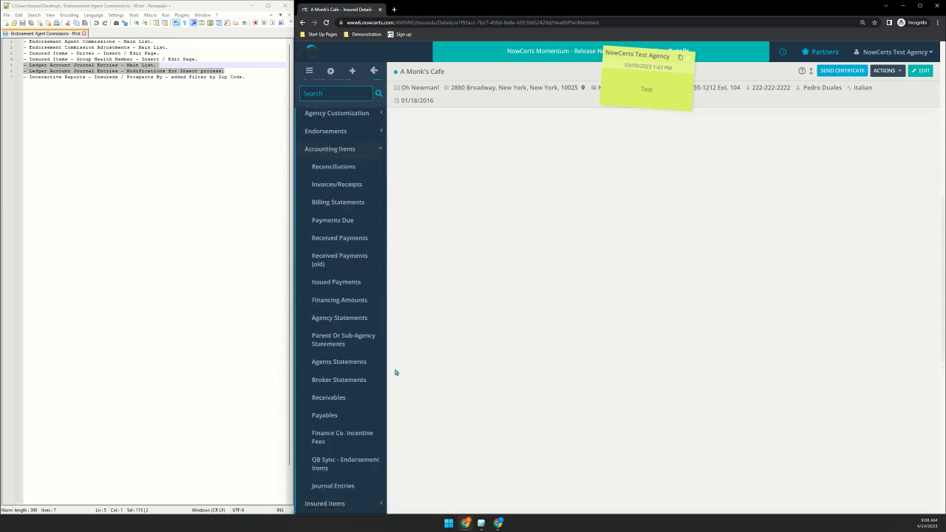
{"action": "scroll", "coordinate": [384, 372], "scroll_direction": "down", "scroll_amount": 2}
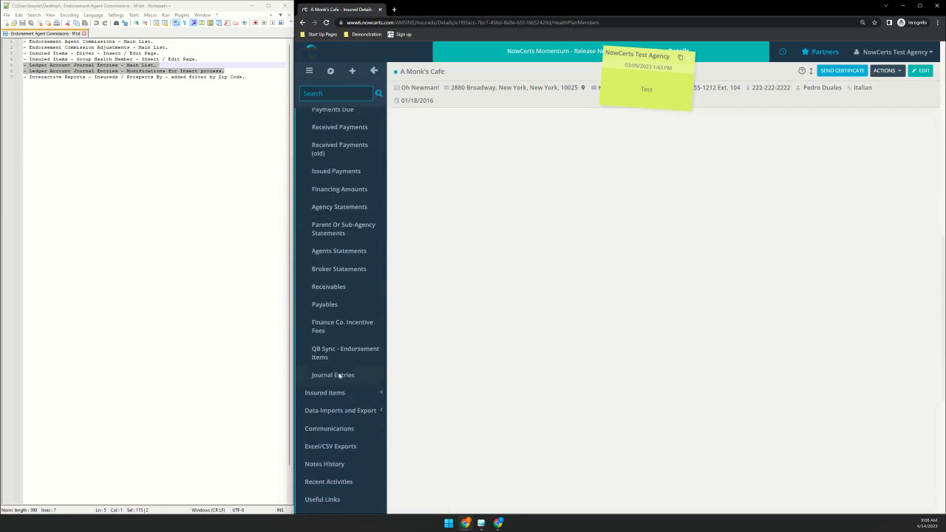
{"action": "left_click", "coordinate": [339, 376]}
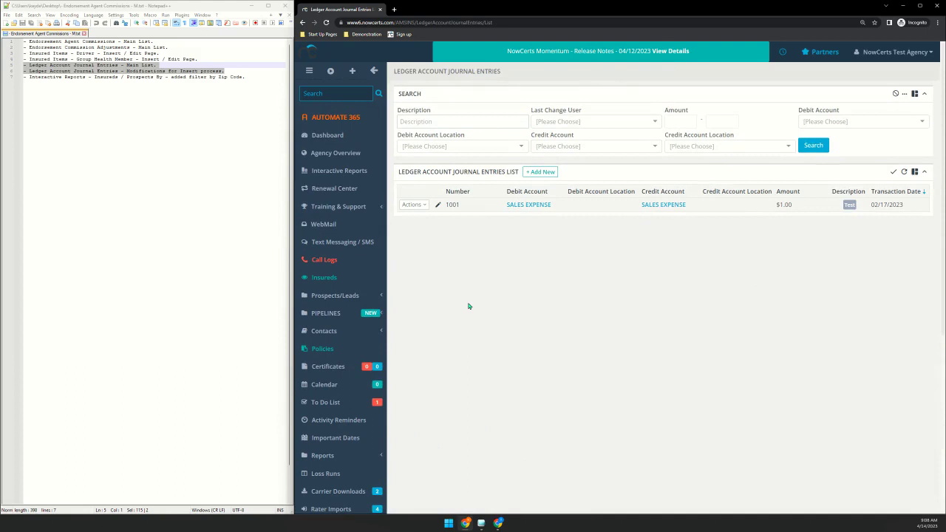
- Try entry 1001's edit and Actions options, cancel them, and add two blank new-entry rows
{"action": "left_click", "coordinate": [547, 172]}
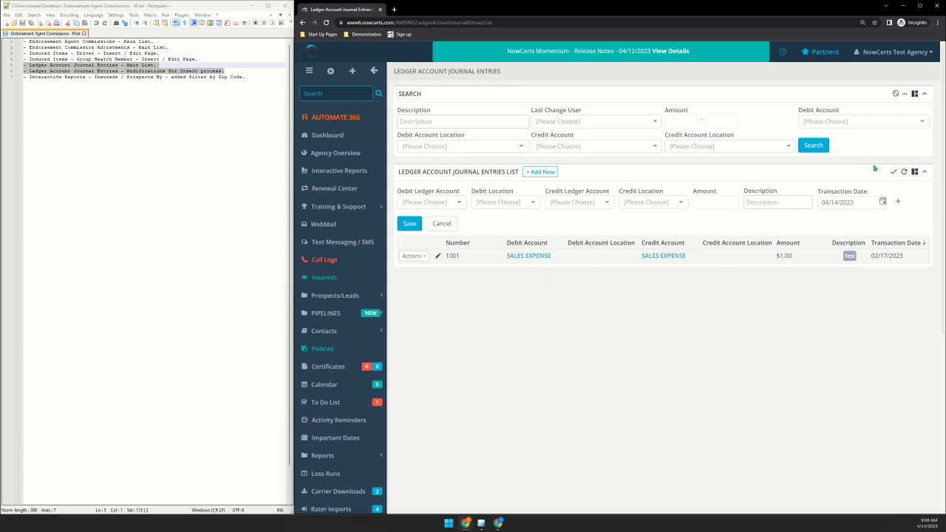
{"action": "left_click", "coordinate": [437, 255]}
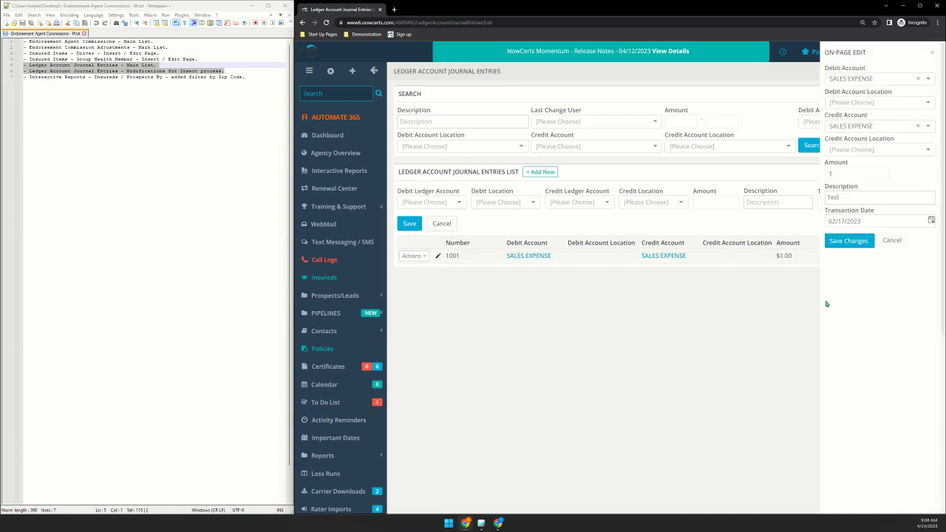
{"action": "left_click", "coordinate": [894, 240]}
{"action": "left_click", "coordinate": [425, 257]}
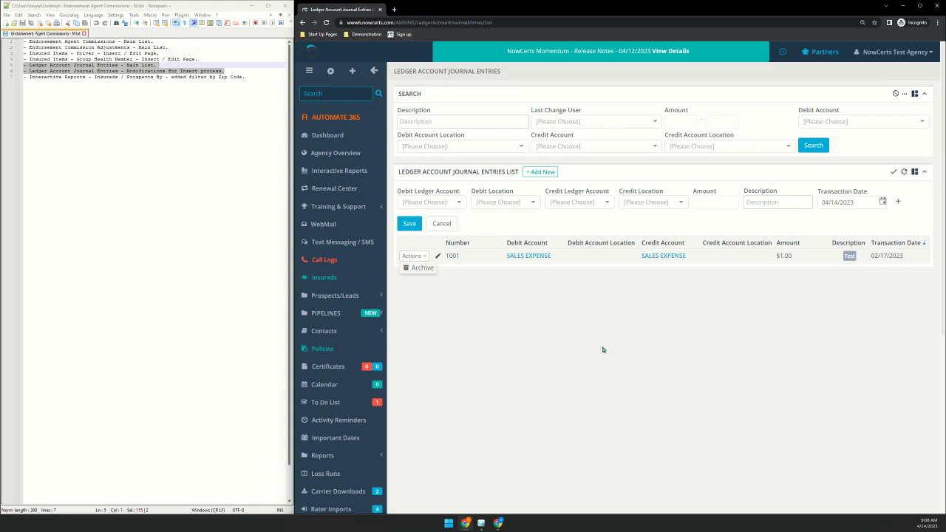
{"action": "left_click", "coordinate": [435, 223]}
{"action": "left_click", "coordinate": [554, 173]}
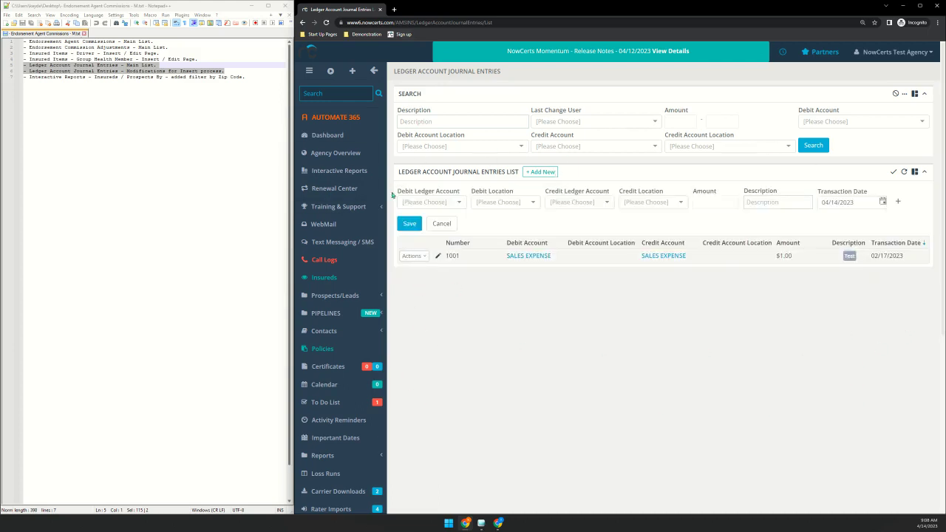
{"action": "left_click", "coordinate": [898, 201]}
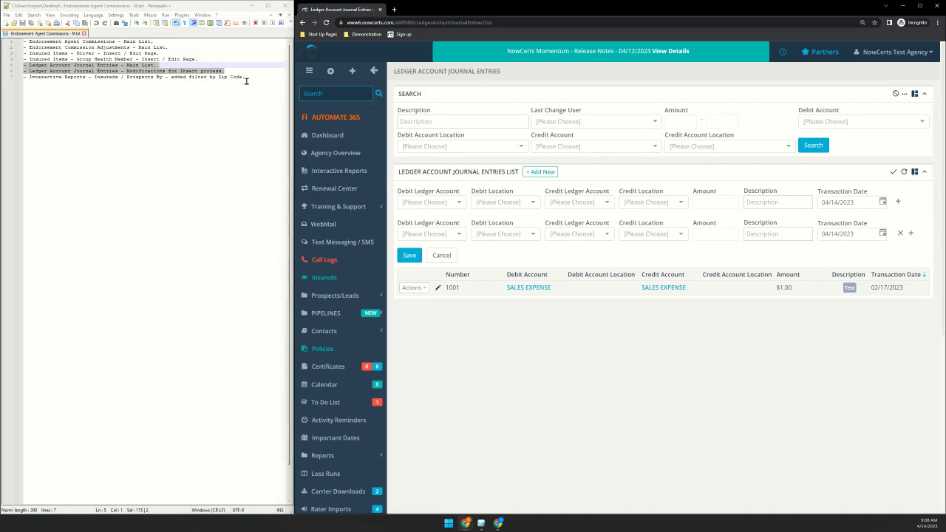
- Open the Insureds By Agent report from the Interactive Reports overview
{"action": "left_click_drag", "start_coordinate": [249, 78], "coordinate": [21, 82]}
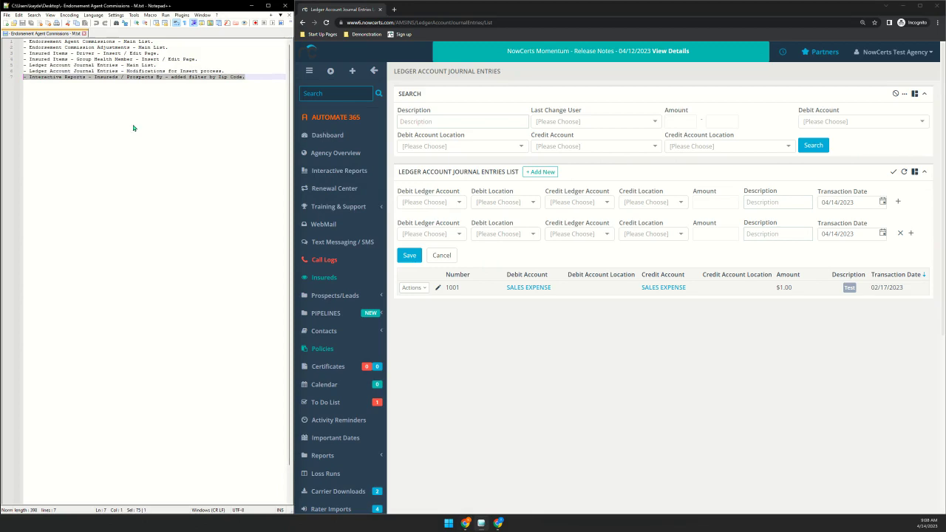
{"action": "left_click", "coordinate": [340, 174]}
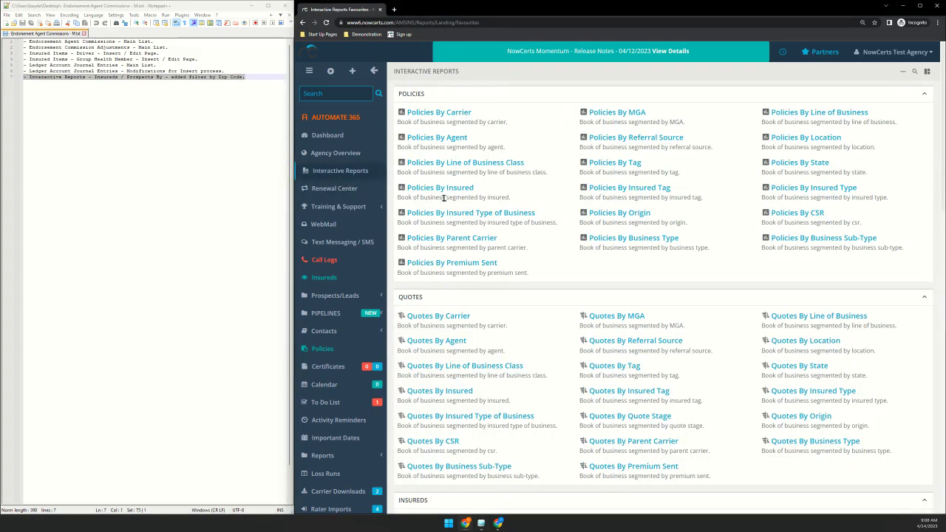
{"action": "scroll", "coordinate": [486, 255], "scroll_direction": "down", "scroll_amount": 1}
{"action": "scroll", "coordinate": [485, 266], "scroll_direction": "down", "scroll_amount": 3}
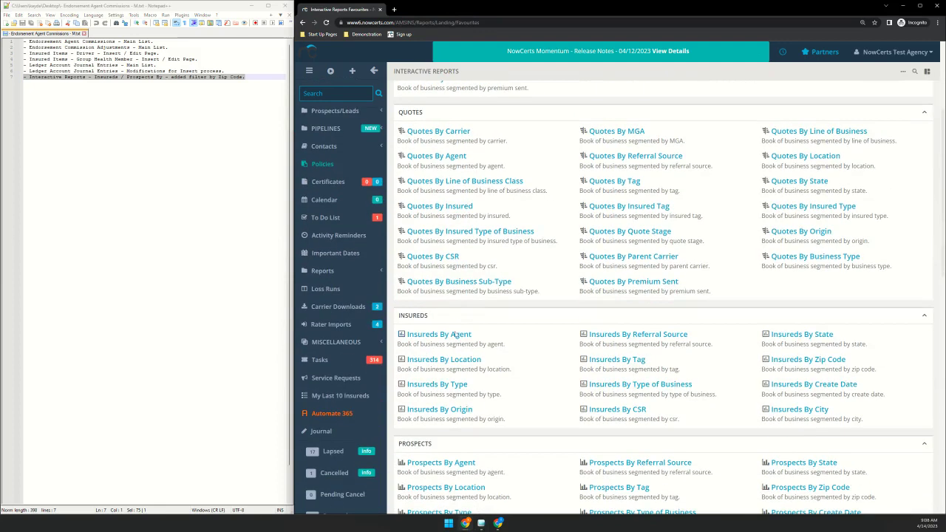
{"action": "left_click", "coordinate": [455, 332]}
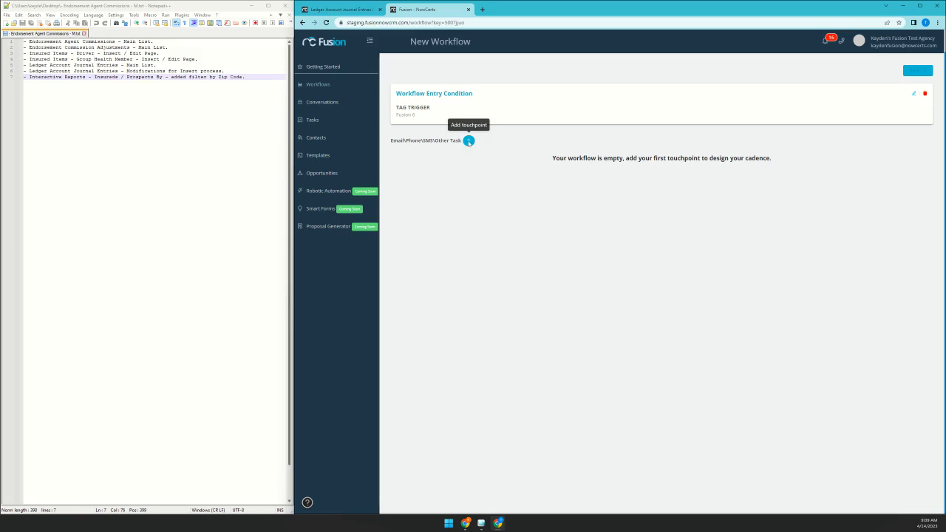
- Add a first touchpoint to the Fusion workflow with type Notification
{"action": "left_click", "coordinate": [469, 140]}
{"action": "left_click", "coordinate": [669, 63]}
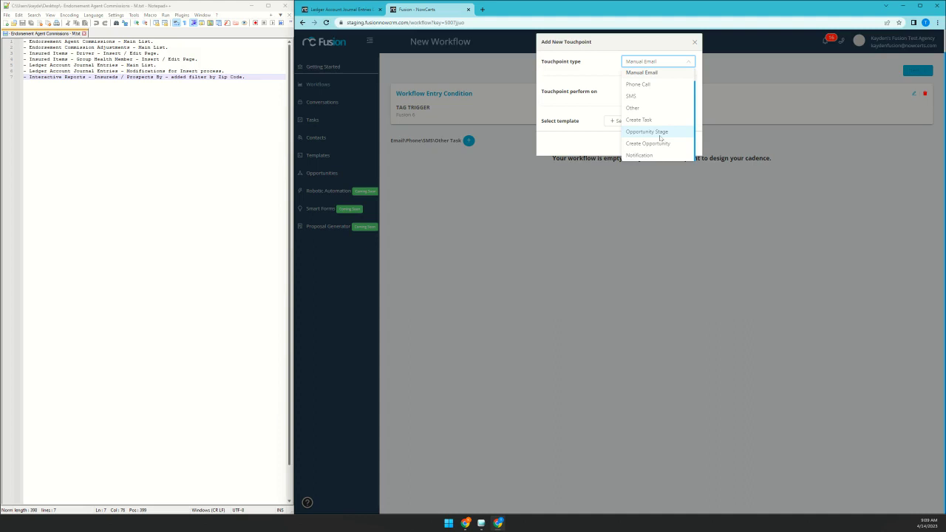
{"action": "left_click", "coordinate": [662, 156]}
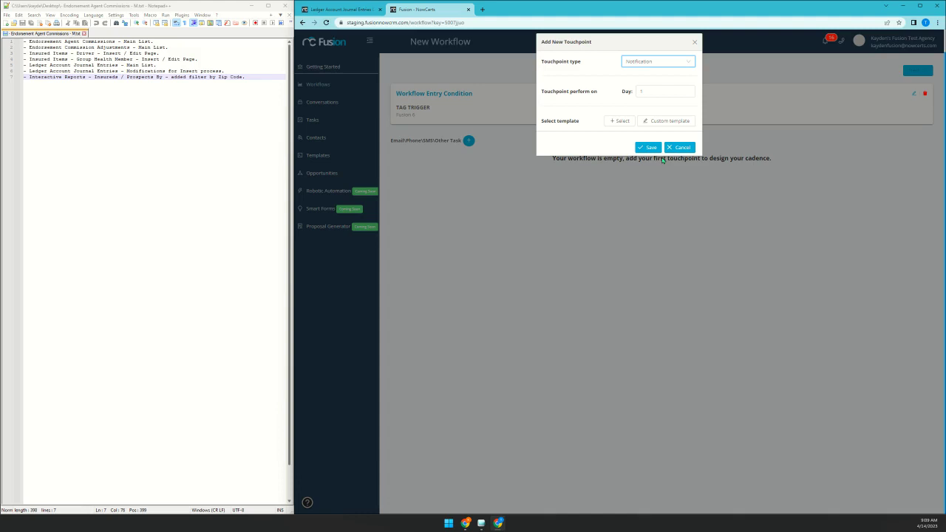
- Set the touchpoint's day, change its type to Create Task, and open the Due date calendar
{"action": "left_click", "coordinate": [630, 91]}
{"action": "left_click", "coordinate": [642, 61]}
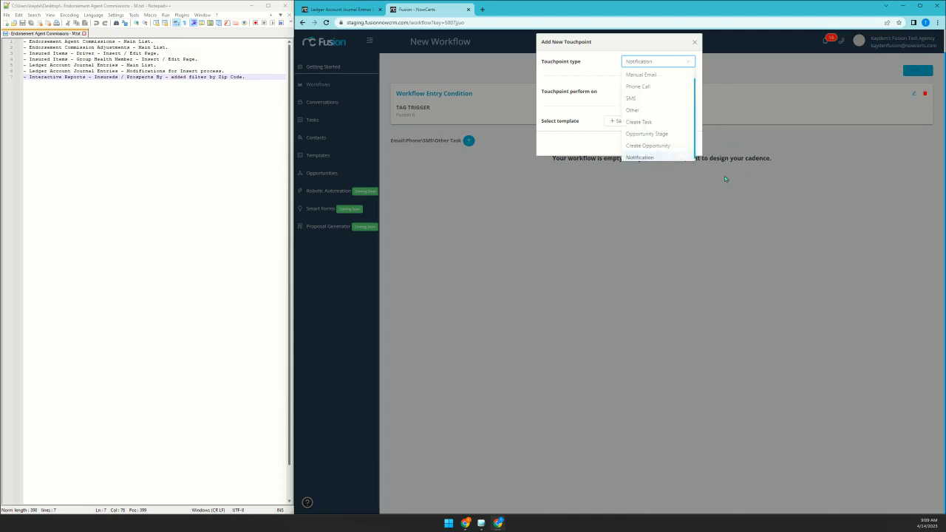
{"action": "left_click", "coordinate": [658, 120]}
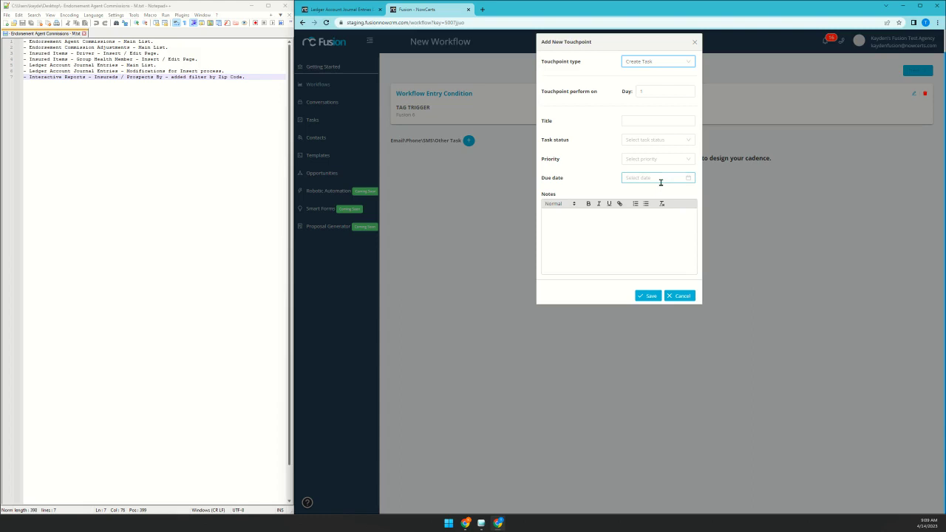
{"action": "left_click", "coordinate": [690, 178]}
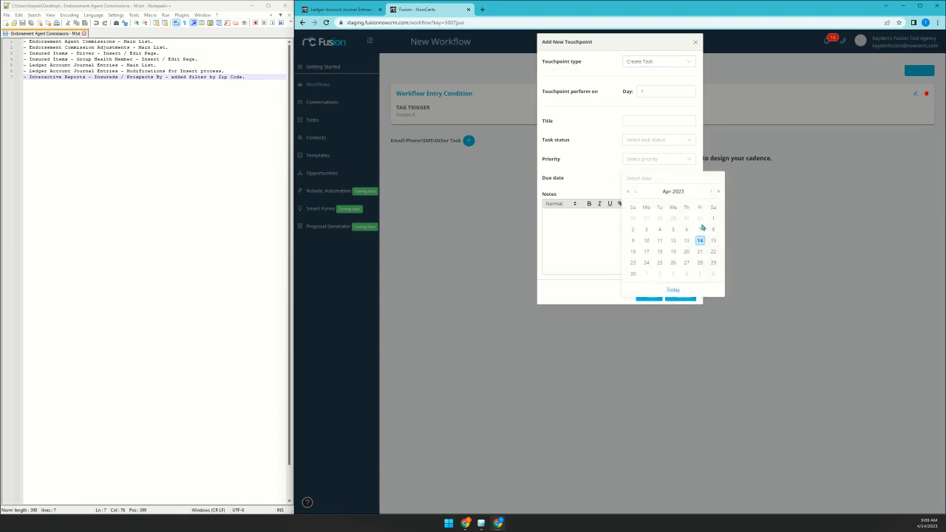